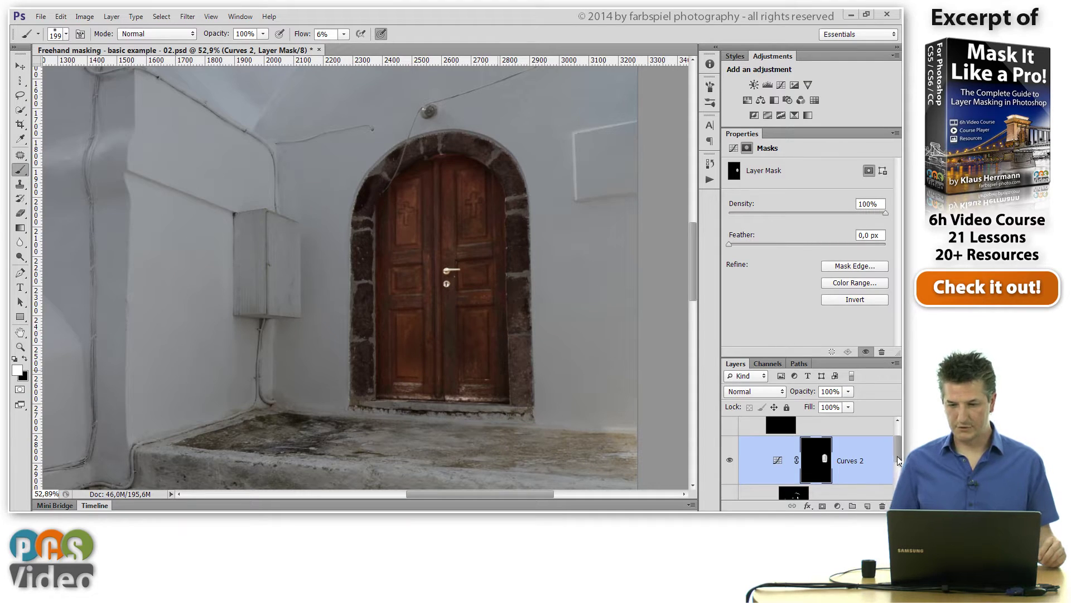
Step: Examine the saved Slice 1 to Slice 4 channels of the church photo to compare how they isolate the clouds
{"action": "left_click_drag", "start_coordinate": [897, 445], "coordinate": [897, 433]}
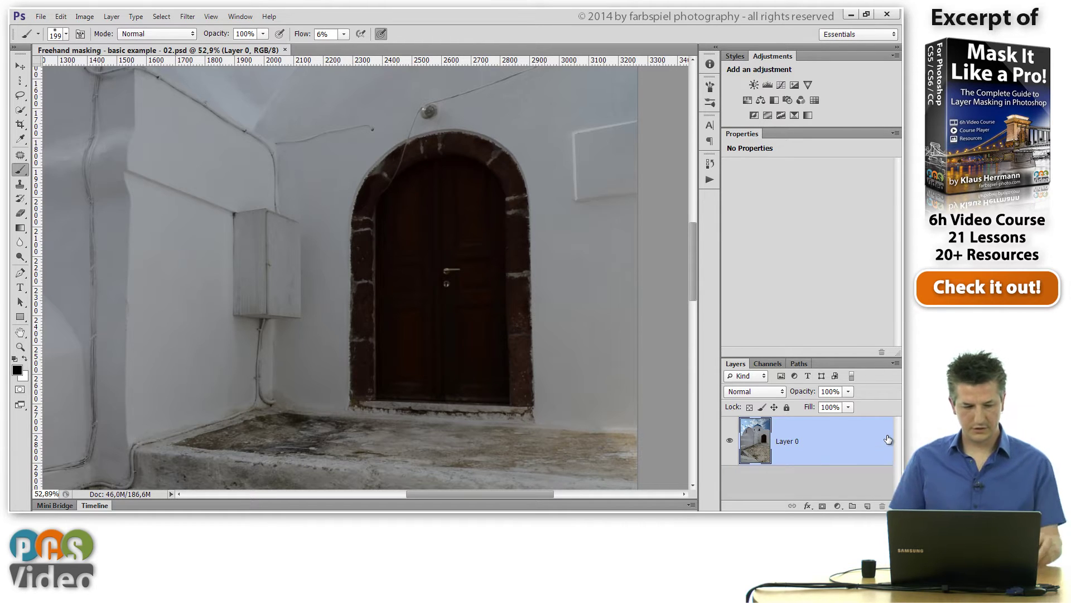
{"action": "key", "text": "ctrl+0"}
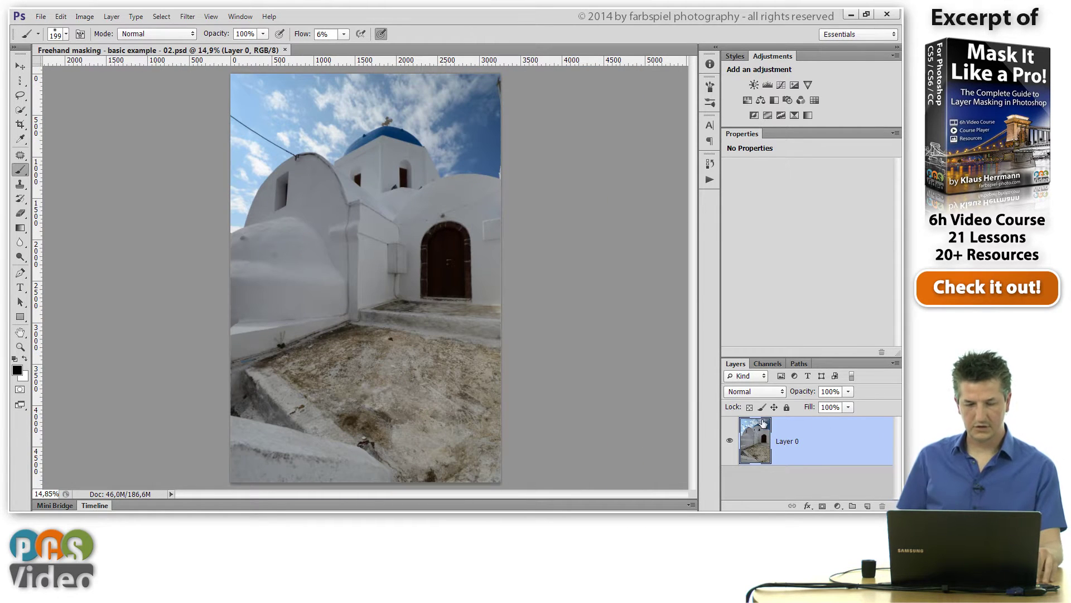
{"action": "left_click", "coordinate": [767, 364]}
{"action": "left_click_drag", "start_coordinate": [897, 478], "coordinate": [897, 425]}
{"action": "left_click", "coordinate": [748, 417]}
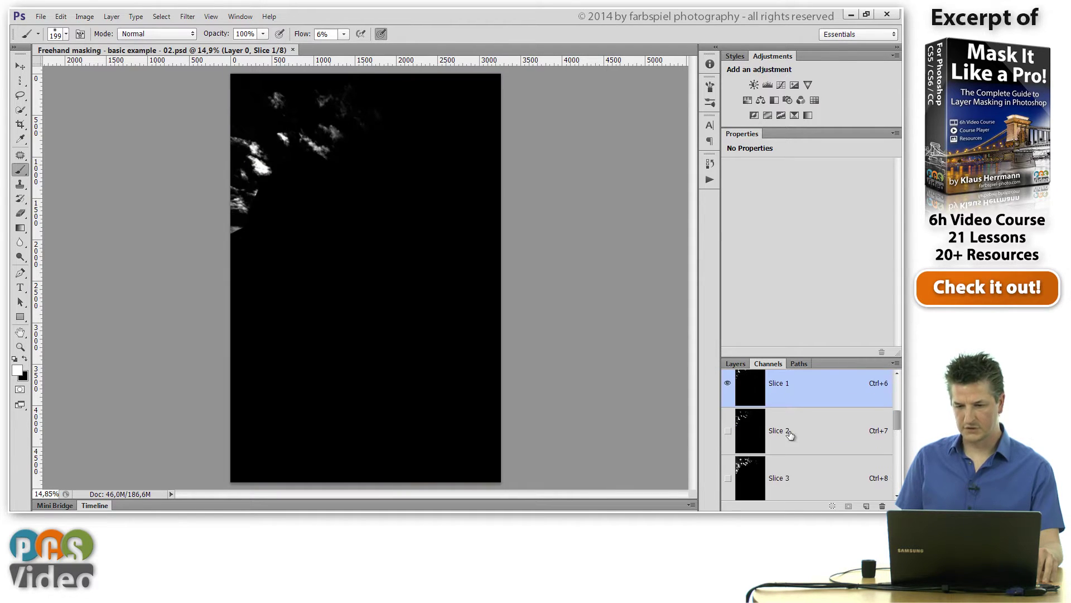
{"action": "left_click", "coordinate": [749, 426]}
{"action": "left_click", "coordinate": [754, 475]}
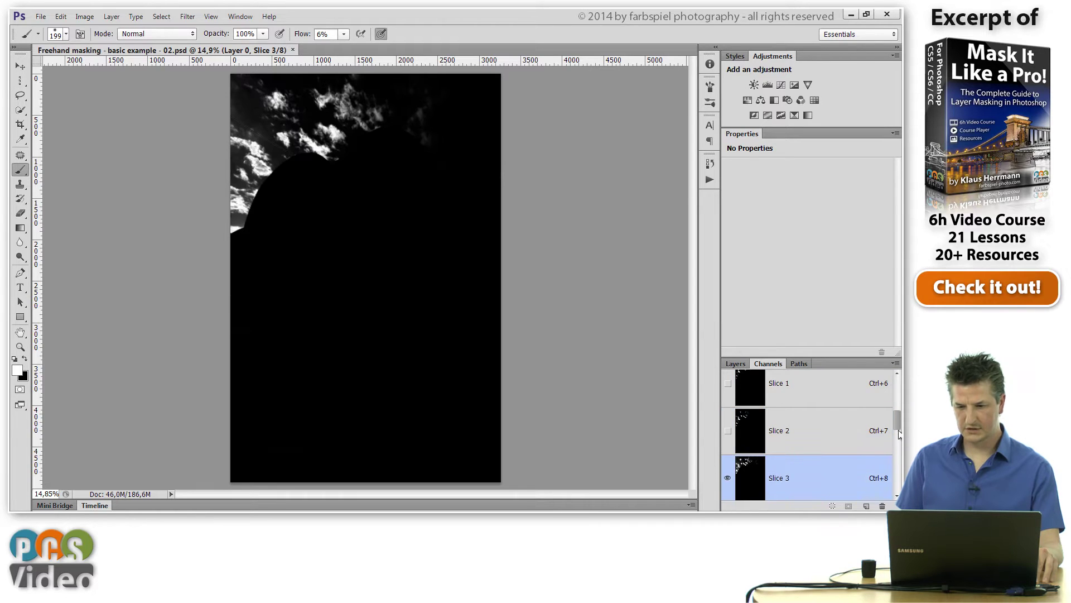
{"action": "mouse_move", "coordinate": [899, 434]}
{"action": "left_mouse_down"}
{"action": "mouse_move", "coordinate": [882, 445]}
{"action": "mouse_move", "coordinate": [897, 441]}
{"action": "mouse_move", "coordinate": [894, 428]}
{"action": "left_mouse_up"}
{"action": "left_click", "coordinate": [742, 449]}
{"action": "left_click", "coordinate": [753, 465]}
{"action": "left_click", "coordinate": [757, 444]}
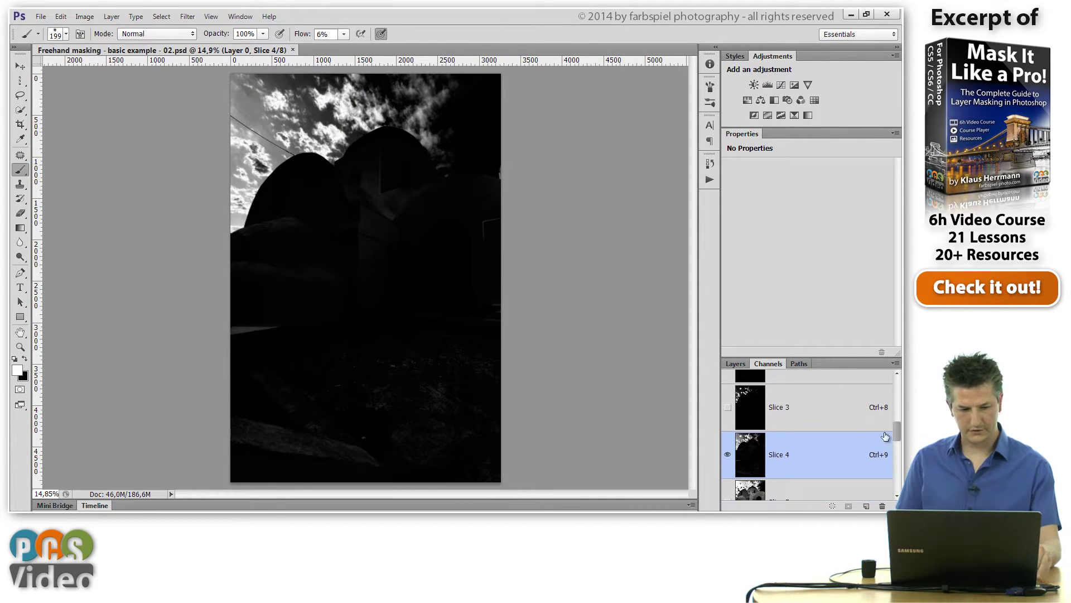
Step: Load the Slice 4 channel as a selection, restore the RGB composite, and add a Curves adjustment layer above Layer 0
{"action": "left_click", "coordinate": [791, 426], "text": "ctrl"}
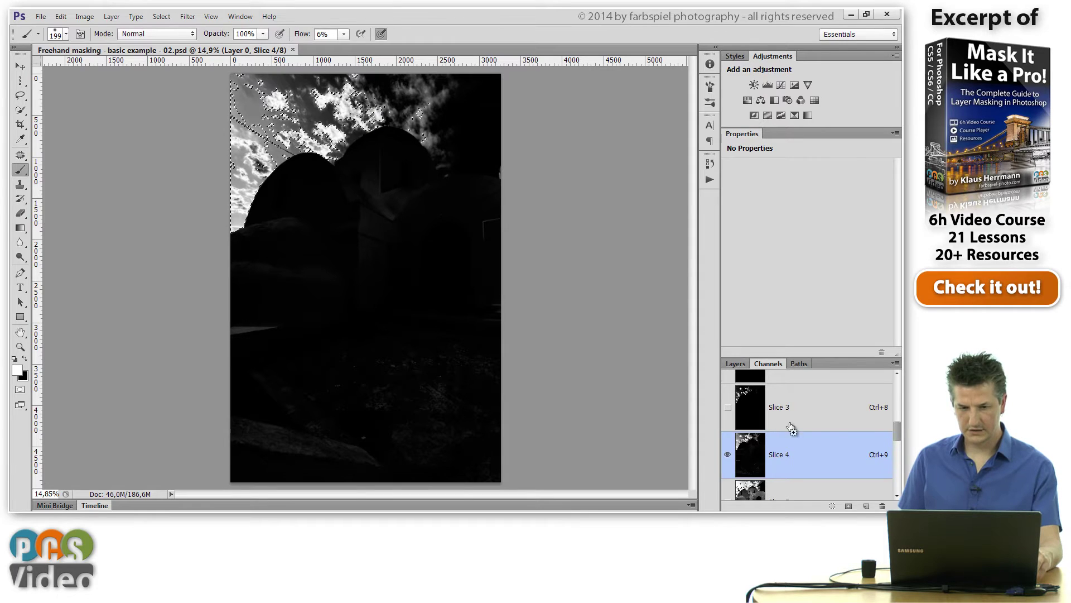
{"action": "scroll", "coordinate": [825, 435], "scroll_direction": "up", "scroll_amount": 2}
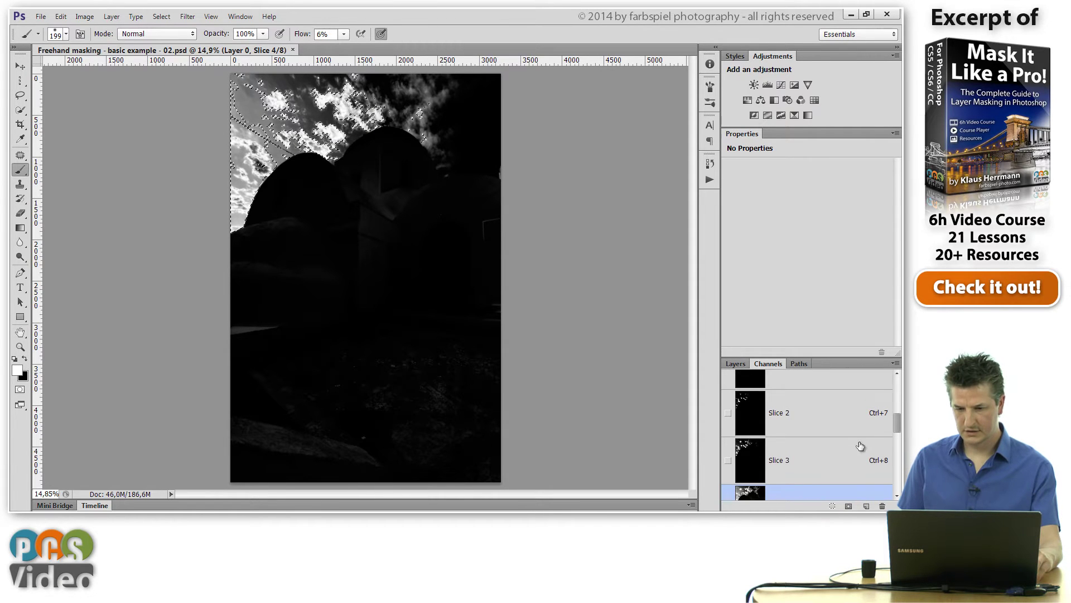
{"action": "left_click_drag", "start_coordinate": [897, 425], "coordinate": [898, 413]}
{"action": "left_click", "coordinate": [742, 363]}
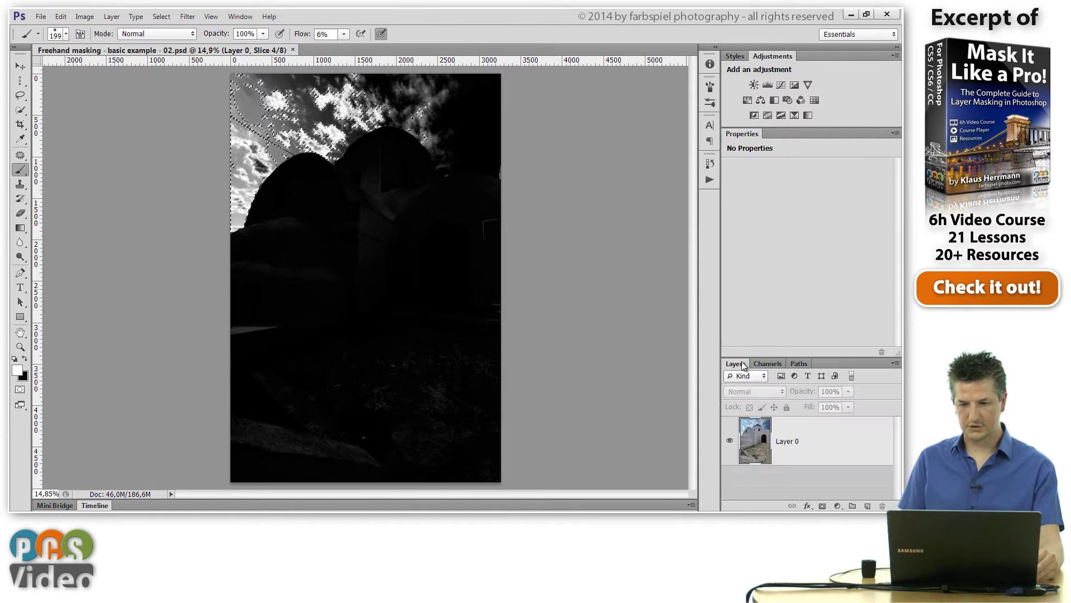
{"action": "left_click", "coordinate": [767, 364]}
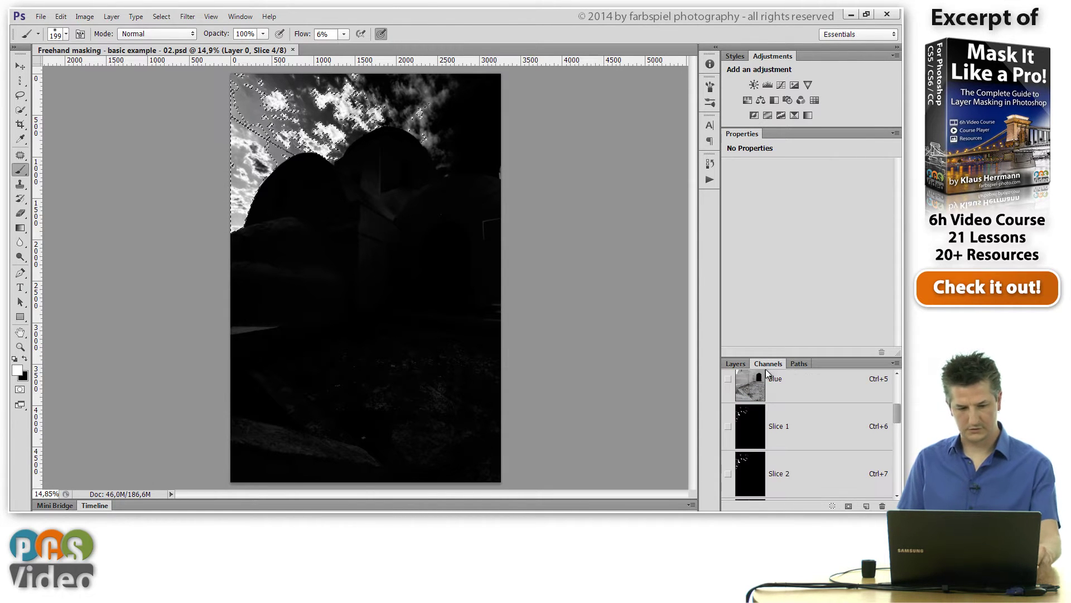
{"action": "key", "text": "ctrl+2"}
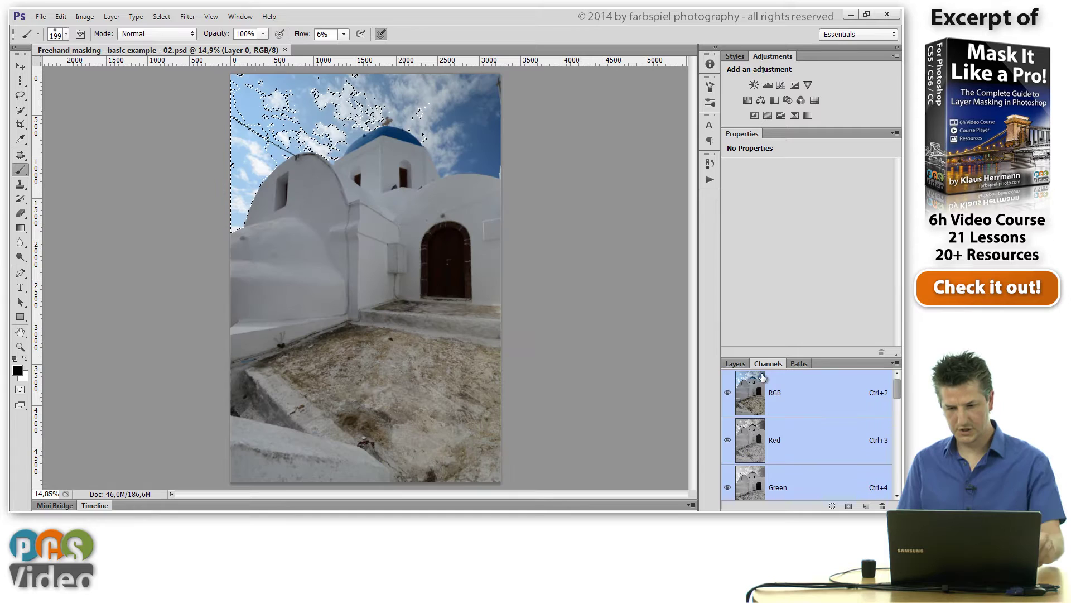
{"action": "left_click", "coordinate": [736, 364]}
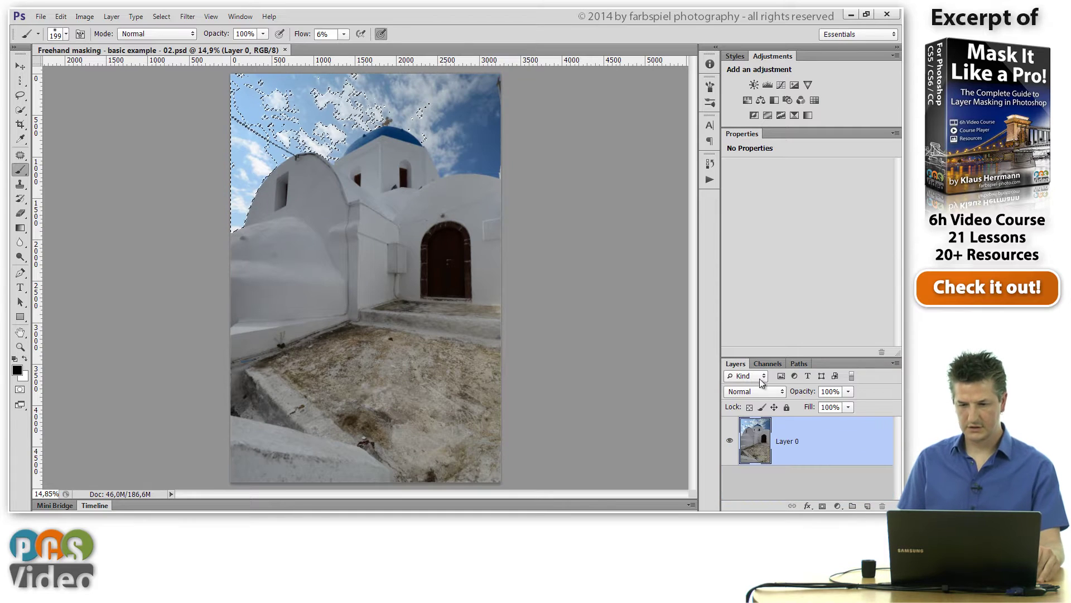
{"action": "left_click", "coordinate": [781, 86]}
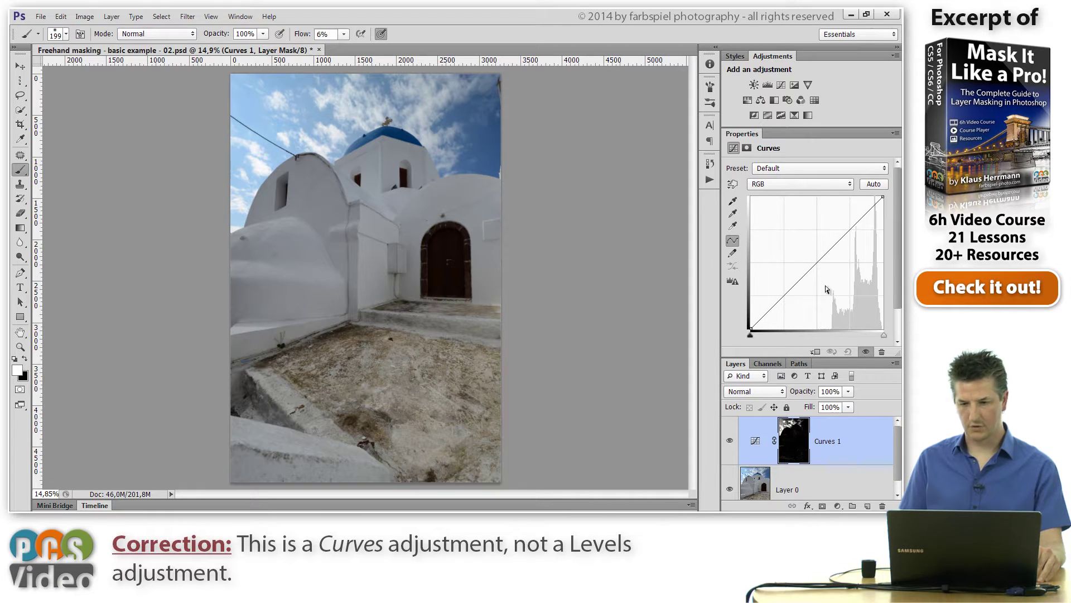
Step: Display the Curves 1 layer mask in the canvas, enlarged around the sky and domes
{"action": "left_click", "coordinate": [795, 444]}
{"action": "left_click", "coordinate": [790, 445], "text": "alt"}
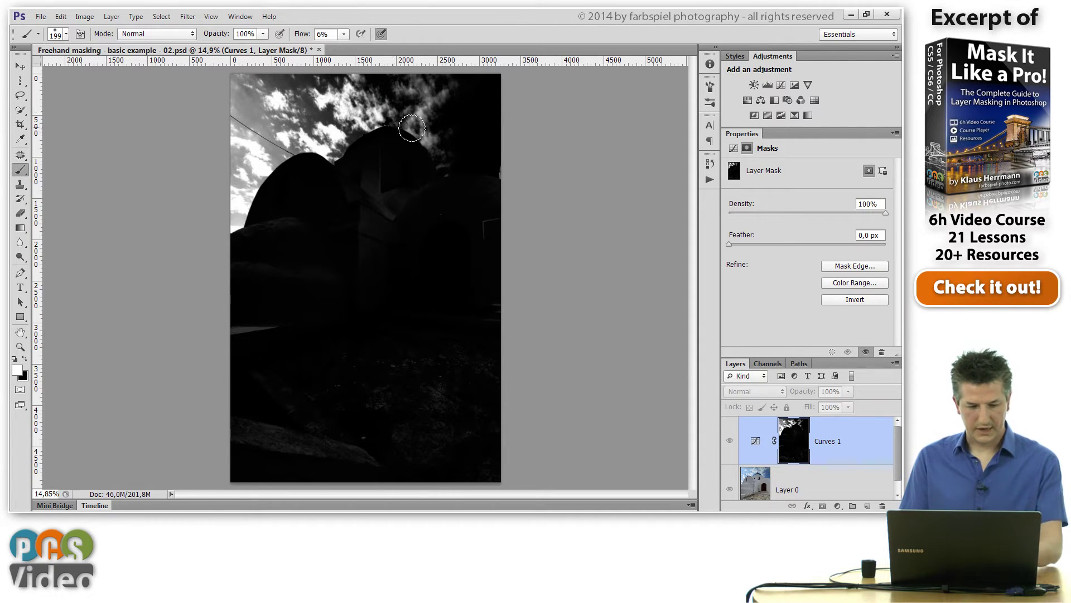
{"action": "key", "text": "z"}
{"action": "mouse_move", "coordinate": [407, 149]}
{"action": "left_mouse_down"}
{"action": "mouse_move", "coordinate": [412, 174]}
{"action": "mouse_move", "coordinate": [401, 160]}
{"action": "left_mouse_up"}
{"action": "key", "text": "b"}
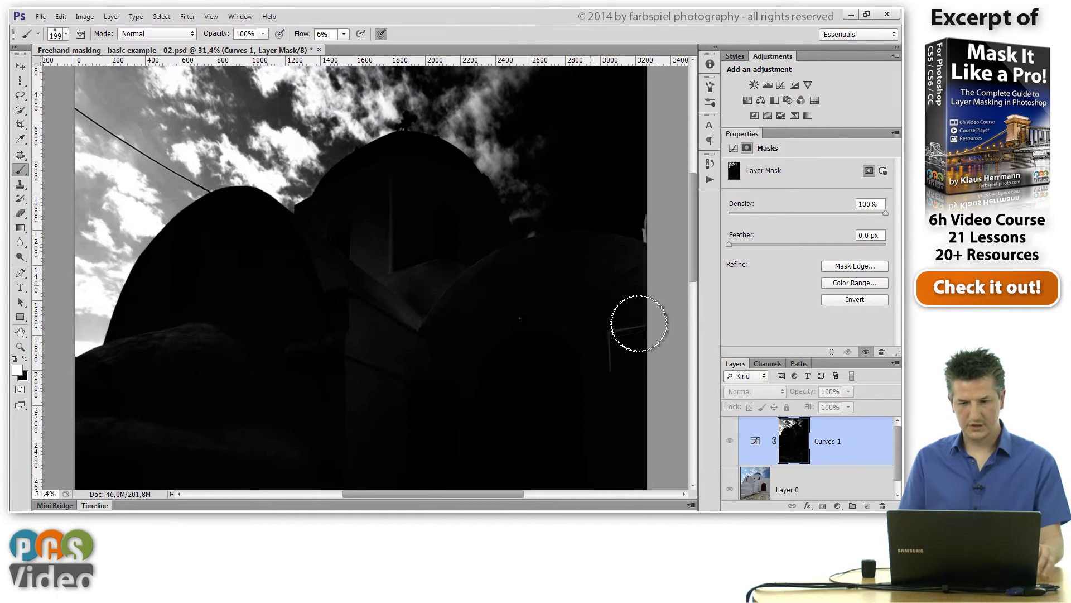
{"action": "mouse_move", "coordinate": [692, 257]}
{"action": "left_mouse_down"}
{"action": "mouse_move", "coordinate": [694, 231]}
{"action": "mouse_move", "coordinate": [694, 240]}
{"action": "left_mouse_up"}
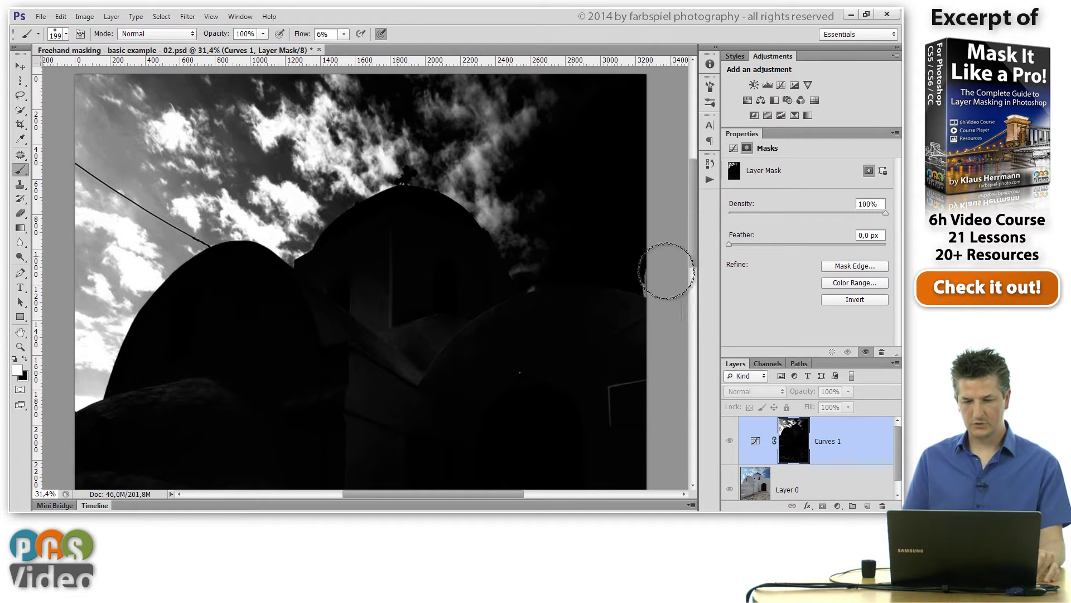
{"action": "left_click", "coordinate": [794, 441]}
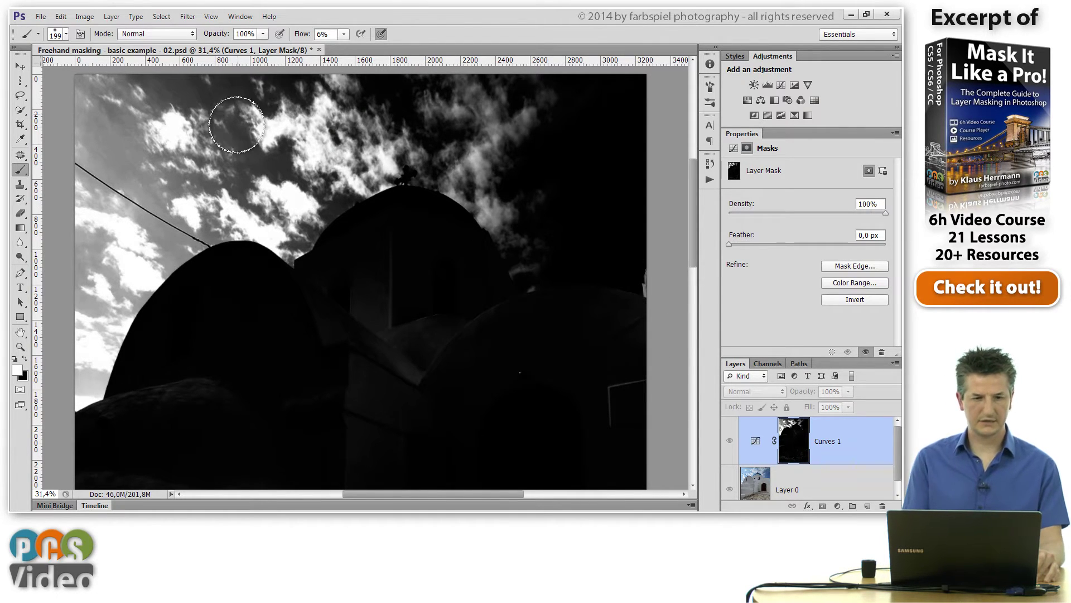
Step: Set the brush's blending mode to Overlay and enlarge the brush to 391 px
{"action": "left_click", "coordinate": [168, 34]}
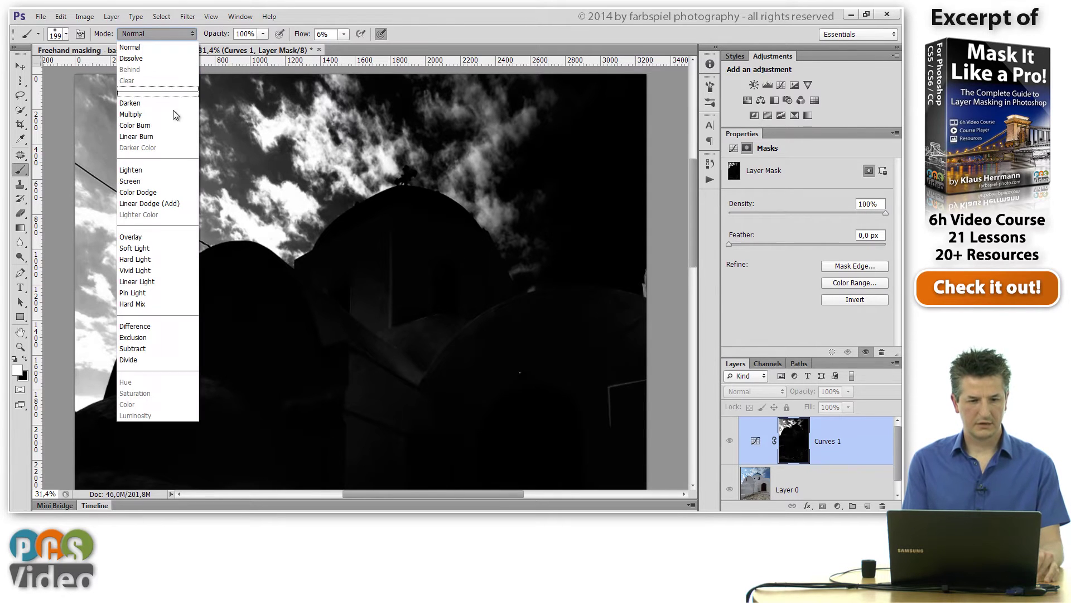
{"action": "left_click", "coordinate": [163, 237]}
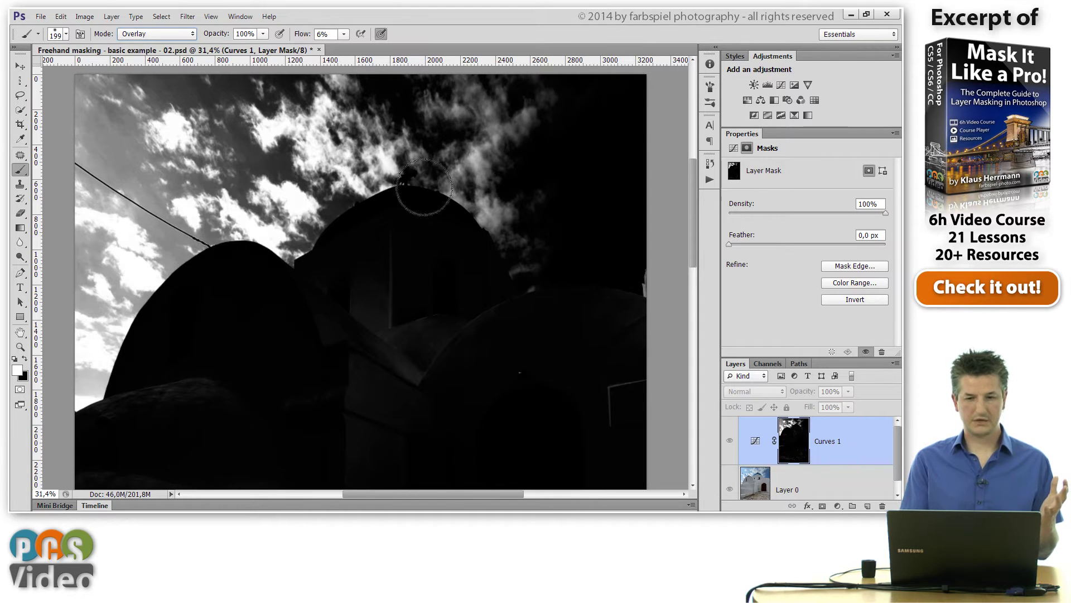
{"action": "mouse_move", "coordinate": [424, 187]}
{"action": "left_mouse_down"}
{"action": "mouse_move", "coordinate": [507, 160]}
{"action": "mouse_move", "coordinate": [493, 167]}
{"action": "mouse_move", "coordinate": [504, 185]}
{"action": "left_mouse_up"}
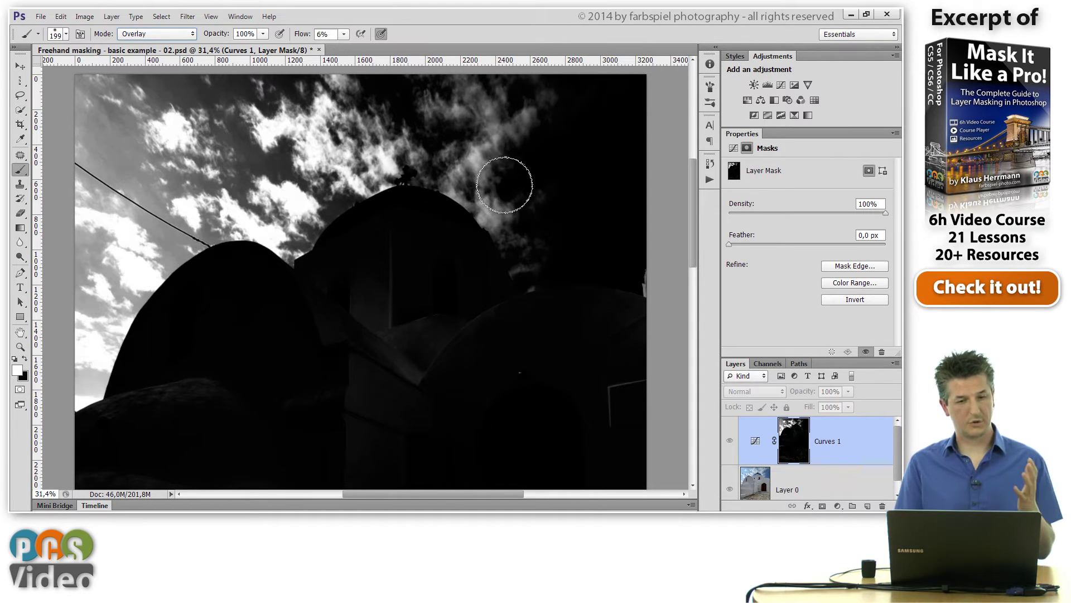
{"action": "key", "text": "ctrl+z"}
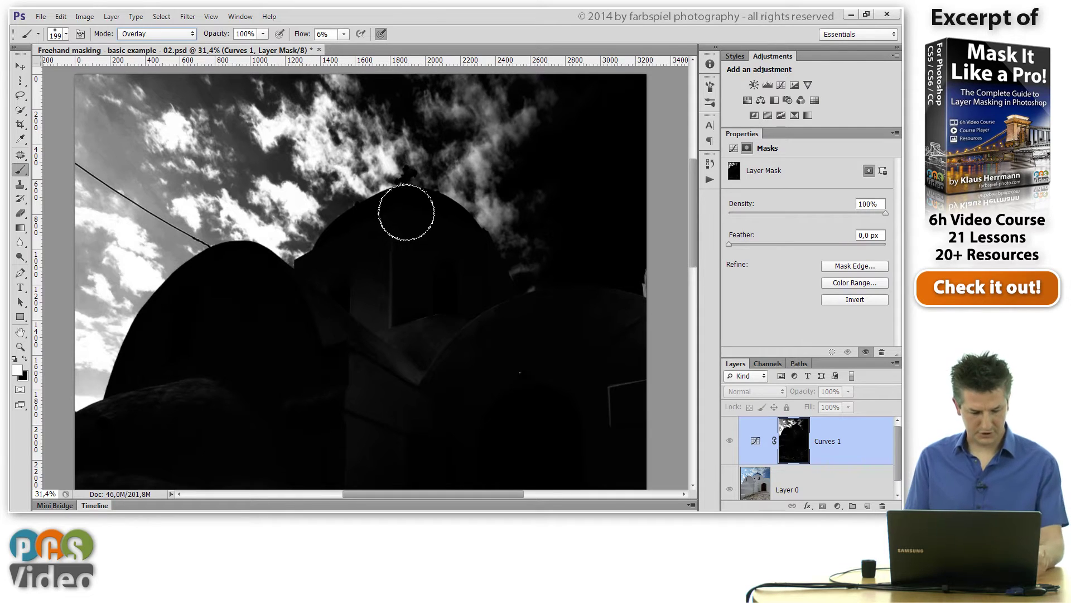
{"action": "left_click_drag", "start_coordinate": [401, 206], "coordinate": [414, 203]}
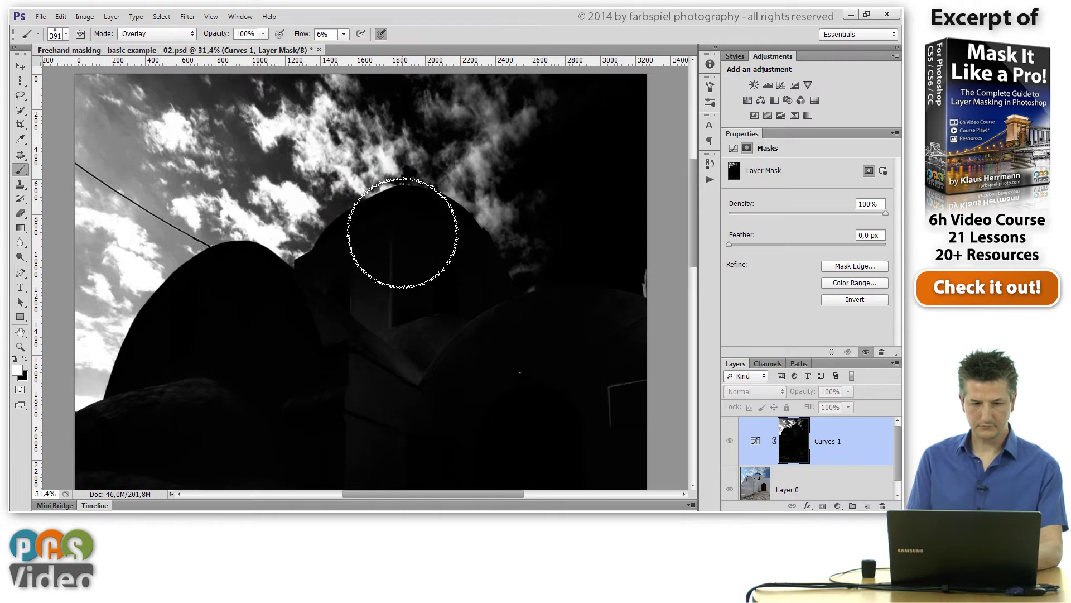
Step: Paint over the sky in the Curves 1 mask, alternating black and white, to darken the blue areas and brighten the clouds
{"action": "mouse_move", "coordinate": [328, 214]}
{"action": "left_mouse_down"}
{"action": "mouse_move", "coordinate": [337, 179]}
{"action": "mouse_move", "coordinate": [314, 144]}
{"action": "mouse_move", "coordinate": [382, 176]}
{"action": "mouse_move", "coordinate": [354, 138]}
{"action": "mouse_move", "coordinate": [361, 109]}
{"action": "mouse_move", "coordinate": [446, 178]}
{"action": "mouse_move", "coordinate": [470, 127]}
{"action": "mouse_move", "coordinate": [494, 112]}
{"action": "mouse_move", "coordinate": [487, 174]}
{"action": "mouse_move", "coordinate": [530, 114]}
{"action": "mouse_move", "coordinate": [505, 174]}
{"action": "mouse_move", "coordinate": [534, 256]}
{"action": "mouse_move", "coordinate": [519, 252]}
{"action": "mouse_move", "coordinate": [493, 197]}
{"action": "mouse_move", "coordinate": [542, 284]}
{"action": "mouse_move", "coordinate": [507, 212]}
{"action": "mouse_move", "coordinate": [498, 219]}
{"action": "mouse_move", "coordinate": [468, 172]}
{"action": "mouse_move", "coordinate": [447, 101]}
{"action": "mouse_move", "coordinate": [542, 89]}
{"action": "mouse_move", "coordinate": [530, 115]}
{"action": "mouse_move", "coordinate": [570, 93]}
{"action": "mouse_move", "coordinate": [473, 128]}
{"action": "mouse_move", "coordinate": [475, 183]}
{"action": "mouse_move", "coordinate": [513, 238]}
{"action": "mouse_move", "coordinate": [481, 178]}
{"action": "mouse_move", "coordinate": [384, 171]}
{"action": "mouse_move", "coordinate": [360, 119]}
{"action": "mouse_move", "coordinate": [371, 111]}
{"action": "mouse_move", "coordinate": [358, 104]}
{"action": "mouse_move", "coordinate": [391, 152]}
{"action": "mouse_move", "coordinate": [361, 140]}
{"action": "mouse_move", "coordinate": [417, 169]}
{"action": "mouse_move", "coordinate": [330, 167]}
{"action": "mouse_move", "coordinate": [261, 240]}
{"action": "mouse_move", "coordinate": [132, 128]}
{"action": "mouse_move", "coordinate": [162, 157]}
{"action": "mouse_move", "coordinate": [158, 189]}
{"action": "mouse_move", "coordinate": [94, 137]}
{"action": "mouse_move", "coordinate": [89, 149]}
{"action": "mouse_move", "coordinate": [127, 214]}
{"action": "mouse_move", "coordinate": [141, 226]}
{"action": "mouse_move", "coordinate": [152, 174]}
{"action": "mouse_move", "coordinate": [163, 218]}
{"action": "mouse_move", "coordinate": [144, 273]}
{"action": "mouse_move", "coordinate": [71, 231]}
{"action": "mouse_move", "coordinate": [131, 328]}
{"action": "mouse_move", "coordinate": [125, 312]}
{"action": "mouse_move", "coordinate": [78, 372]}
{"action": "mouse_move", "coordinate": [93, 389]}
{"action": "mouse_move", "coordinate": [184, 255]}
{"action": "mouse_move", "coordinate": [127, 187]}
{"action": "mouse_move", "coordinate": [108, 108]}
{"action": "mouse_move", "coordinate": [132, 107]}
{"action": "mouse_move", "coordinate": [247, 190]}
{"action": "mouse_move", "coordinate": [152, 173]}
{"action": "mouse_move", "coordinate": [192, 265]}
{"action": "mouse_move", "coordinate": [199, 225]}
{"action": "mouse_move", "coordinate": [85, 161]}
{"action": "left_mouse_up"}
{"action": "key", "text": "x"}
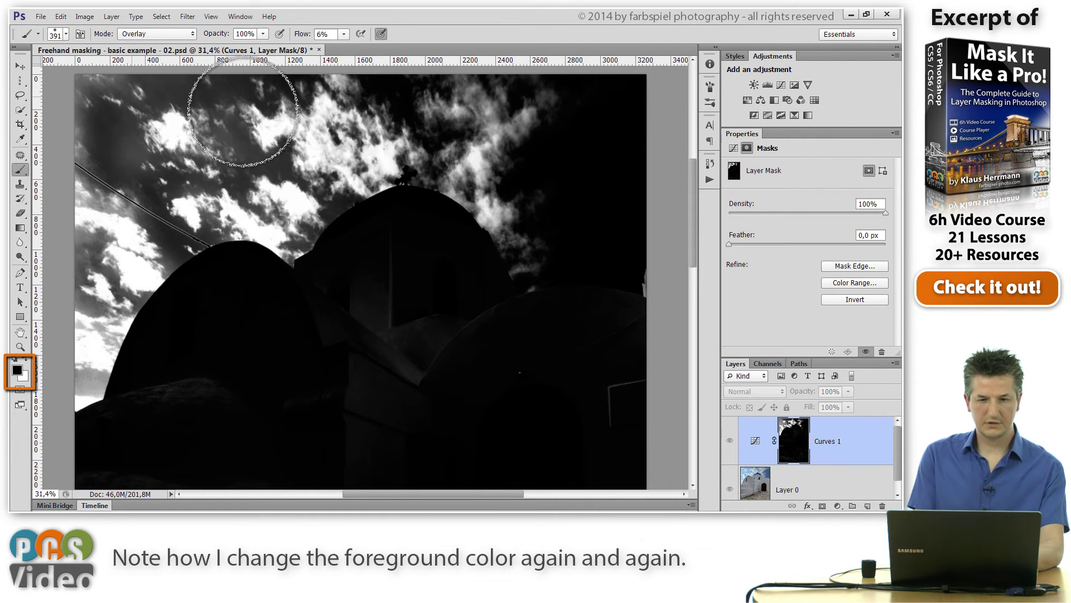
{"action": "key", "text": "x"}
{"action": "mouse_move", "coordinate": [460, 92]}
{"action": "left_mouse_down"}
{"action": "mouse_move", "coordinate": [459, 67]}
{"action": "mouse_move", "coordinate": [567, 108]}
{"action": "mouse_move", "coordinate": [472, 190]}
{"action": "mouse_move", "coordinate": [537, 255]}
{"action": "left_mouse_up"}
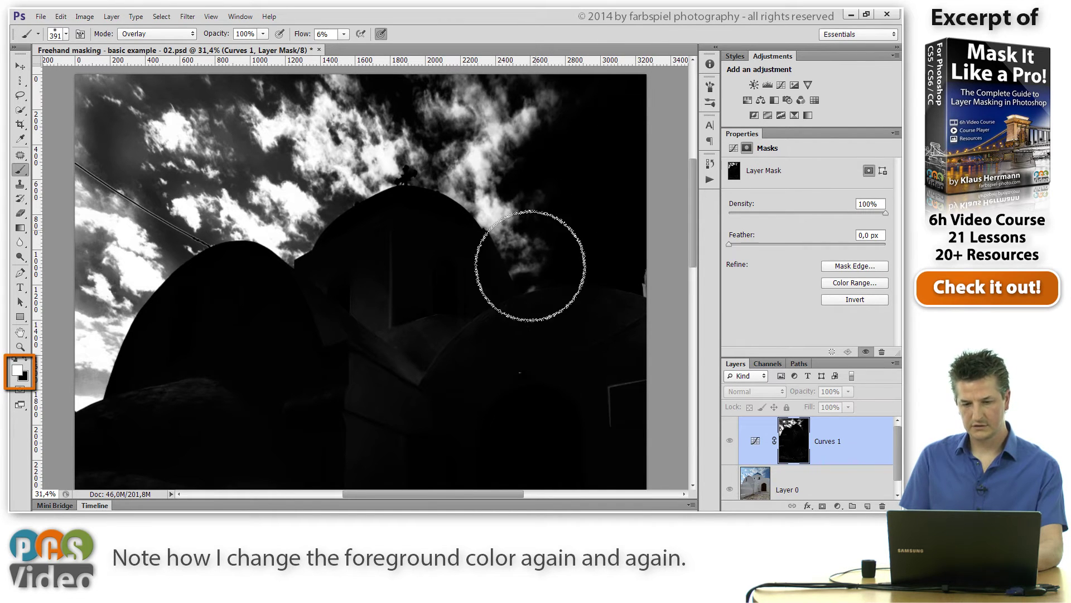
{"action": "mouse_move", "coordinate": [476, 170]}
{"action": "left_mouse_down"}
{"action": "mouse_move", "coordinate": [426, 147]}
{"action": "mouse_move", "coordinate": [414, 87]}
{"action": "mouse_move", "coordinate": [520, 105]}
{"action": "mouse_move", "coordinate": [571, 86]}
{"action": "mouse_move", "coordinate": [546, 95]}
{"action": "mouse_move", "coordinate": [493, 168]}
{"action": "mouse_move", "coordinate": [501, 222]}
{"action": "mouse_move", "coordinate": [492, 181]}
{"action": "mouse_move", "coordinate": [508, 207]}
{"action": "mouse_move", "coordinate": [414, 145]}
{"action": "mouse_move", "coordinate": [357, 139]}
{"action": "mouse_move", "coordinate": [339, 154]}
{"action": "mouse_move", "coordinate": [384, 153]}
{"action": "mouse_move", "coordinate": [149, 125]}
{"action": "mouse_move", "coordinate": [153, 143]}
{"action": "mouse_move", "coordinate": [120, 130]}
{"action": "mouse_move", "coordinate": [109, 139]}
{"action": "mouse_move", "coordinate": [147, 106]}
{"action": "mouse_move", "coordinate": [100, 103]}
{"action": "mouse_move", "coordinate": [93, 135]}
{"action": "mouse_move", "coordinate": [55, 158]}
{"action": "mouse_move", "coordinate": [117, 198]}
{"action": "mouse_move", "coordinate": [178, 264]}
{"action": "mouse_move", "coordinate": [175, 254]}
{"action": "mouse_move", "coordinate": [147, 284]}
{"action": "mouse_move", "coordinate": [97, 233]}
{"action": "mouse_move", "coordinate": [87, 315]}
{"action": "mouse_move", "coordinate": [127, 273]}
{"action": "mouse_move", "coordinate": [115, 269]}
{"action": "mouse_move", "coordinate": [130, 332]}
{"action": "mouse_move", "coordinate": [54, 375]}
{"action": "mouse_move", "coordinate": [57, 360]}
{"action": "mouse_move", "coordinate": [72, 369]}
{"action": "mouse_move", "coordinate": [70, 360]}
{"action": "mouse_move", "coordinate": [180, 323]}
{"action": "mouse_move", "coordinate": [175, 260]}
{"action": "mouse_move", "coordinate": [165, 276]}
{"action": "mouse_move", "coordinate": [187, 282]}
{"action": "mouse_move", "coordinate": [148, 210]}
{"action": "mouse_move", "coordinate": [194, 202]}
{"action": "mouse_move", "coordinate": [204, 214]}
{"action": "mouse_move", "coordinate": [84, 94]}
{"action": "left_mouse_up"}
{"action": "key", "text": "x"}
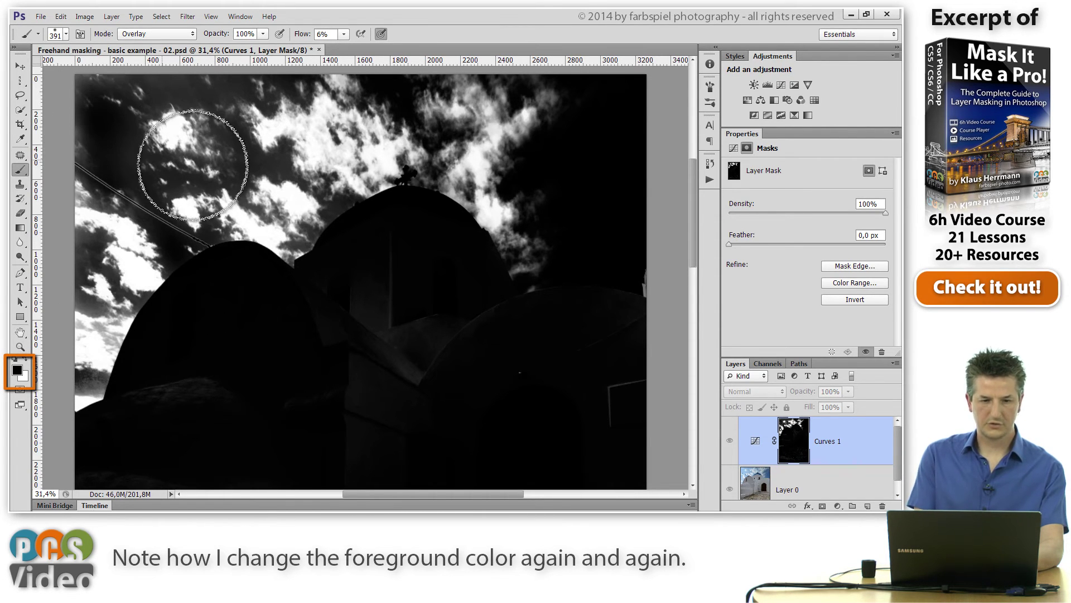
{"action": "key", "text": "x"}
{"action": "mouse_move", "coordinate": [390, 169]}
{"action": "left_mouse_down"}
{"action": "mouse_move", "coordinate": [454, 158]}
{"action": "mouse_move", "coordinate": [476, 123]}
{"action": "mouse_move", "coordinate": [454, 66]}
{"action": "mouse_move", "coordinate": [493, 123]}
{"action": "mouse_move", "coordinate": [518, 126]}
{"action": "mouse_move", "coordinate": [485, 149]}
{"action": "mouse_move", "coordinate": [457, 150]}
{"action": "mouse_move", "coordinate": [480, 216]}
{"action": "mouse_move", "coordinate": [530, 275]}
{"action": "mouse_move", "coordinate": [514, 251]}
{"action": "mouse_move", "coordinate": [526, 256]}
{"action": "mouse_move", "coordinate": [515, 199]}
{"action": "mouse_move", "coordinate": [498, 195]}
{"action": "mouse_move", "coordinate": [500, 149]}
{"action": "mouse_move", "coordinate": [533, 94]}
{"action": "mouse_move", "coordinate": [469, 66]}
{"action": "mouse_move", "coordinate": [469, 123]}
{"action": "mouse_move", "coordinate": [518, 123]}
{"action": "mouse_move", "coordinate": [552, 75]}
{"action": "mouse_move", "coordinate": [490, 204]}
{"action": "mouse_move", "coordinate": [511, 258]}
{"action": "mouse_move", "coordinate": [521, 243]}
{"action": "mouse_move", "coordinate": [402, 135]}
{"action": "mouse_move", "coordinate": [378, 130]}
{"action": "mouse_move", "coordinate": [351, 141]}
{"action": "mouse_move", "coordinate": [332, 214]}
{"action": "mouse_move", "coordinate": [300, 247]}
{"action": "mouse_move", "coordinate": [271, 168]}
{"action": "mouse_move", "coordinate": [256, 159]}
{"action": "mouse_move", "coordinate": [193, 184]}
{"action": "mouse_move", "coordinate": [217, 256]}
{"action": "mouse_move", "coordinate": [206, 254]}
{"action": "mouse_move", "coordinate": [186, 292]}
{"action": "mouse_move", "coordinate": [113, 274]}
{"action": "mouse_move", "coordinate": [62, 214]}
{"action": "mouse_move", "coordinate": [75, 218]}
{"action": "mouse_move", "coordinate": [82, 254]}
{"action": "mouse_move", "coordinate": [76, 306]}
{"action": "mouse_move", "coordinate": [135, 292]}
{"action": "mouse_move", "coordinate": [205, 390]}
{"action": "mouse_move", "coordinate": [76, 383]}
{"action": "mouse_move", "coordinate": [106, 326]}
{"action": "mouse_move", "coordinate": [97, 310]}
{"action": "mouse_move", "coordinate": [107, 329]}
{"action": "mouse_move", "coordinate": [87, 177]}
{"action": "mouse_move", "coordinate": [105, 194]}
{"action": "mouse_move", "coordinate": [94, 179]}
{"action": "mouse_move", "coordinate": [152, 111]}
{"action": "mouse_move", "coordinate": [189, 132]}
{"action": "mouse_move", "coordinate": [205, 111]}
{"action": "mouse_move", "coordinate": [216, 115]}
{"action": "mouse_move", "coordinate": [271, 172]}
{"action": "left_mouse_up"}
{"action": "key", "text": "x"}
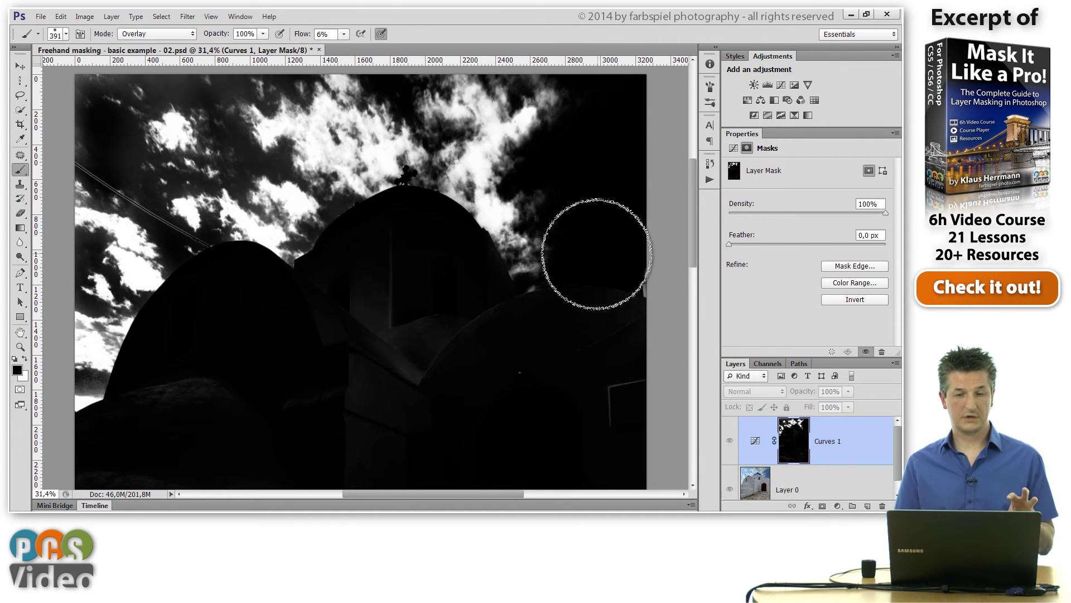
Step: Add a second Curves adjustment layer masked by the original Slice 4 channel and display its mask in the canvas
{"action": "left_click", "coordinate": [795, 444], "text": "alt"}
{"action": "key", "text": "ctrl+j"}
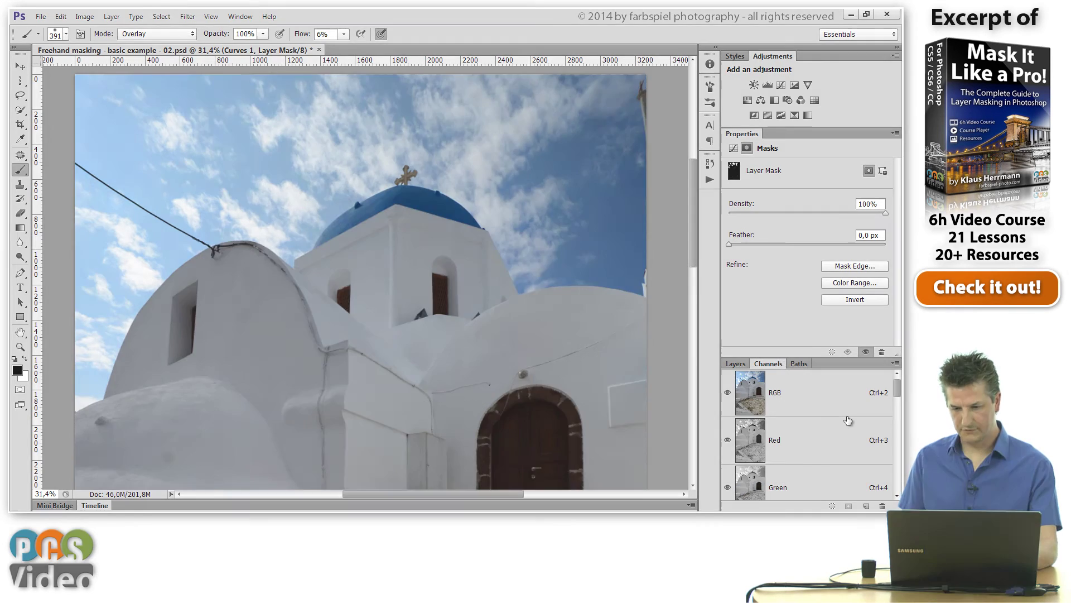
{"action": "left_click", "coordinate": [789, 444], "text": "alt"}
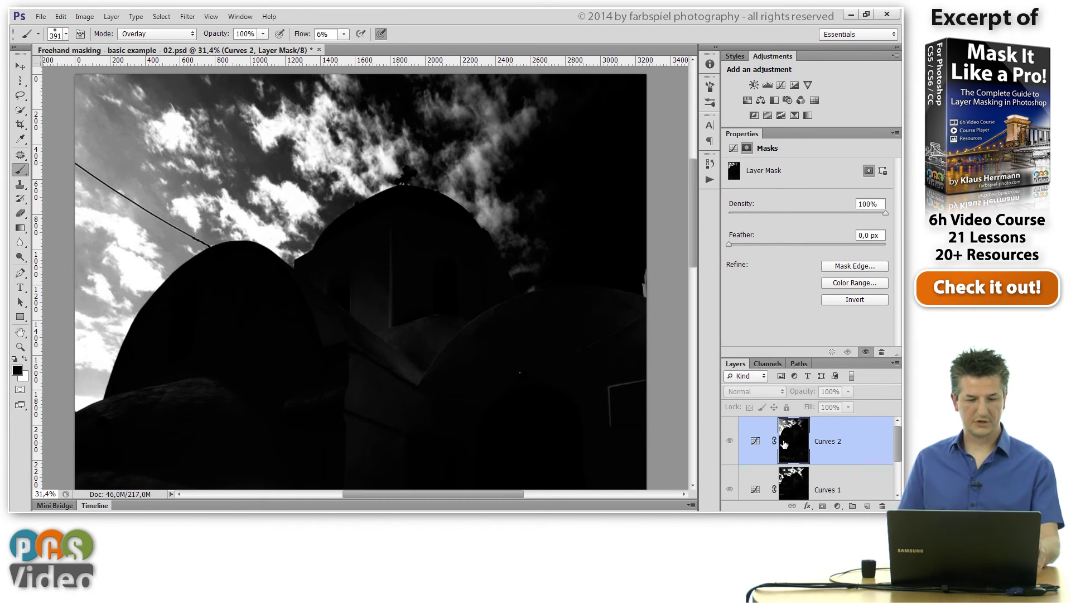
Step: Compare the painted Curves 1 mask with the unpainted Curves 2 mask in the canvas
{"action": "left_click", "coordinate": [791, 486]}
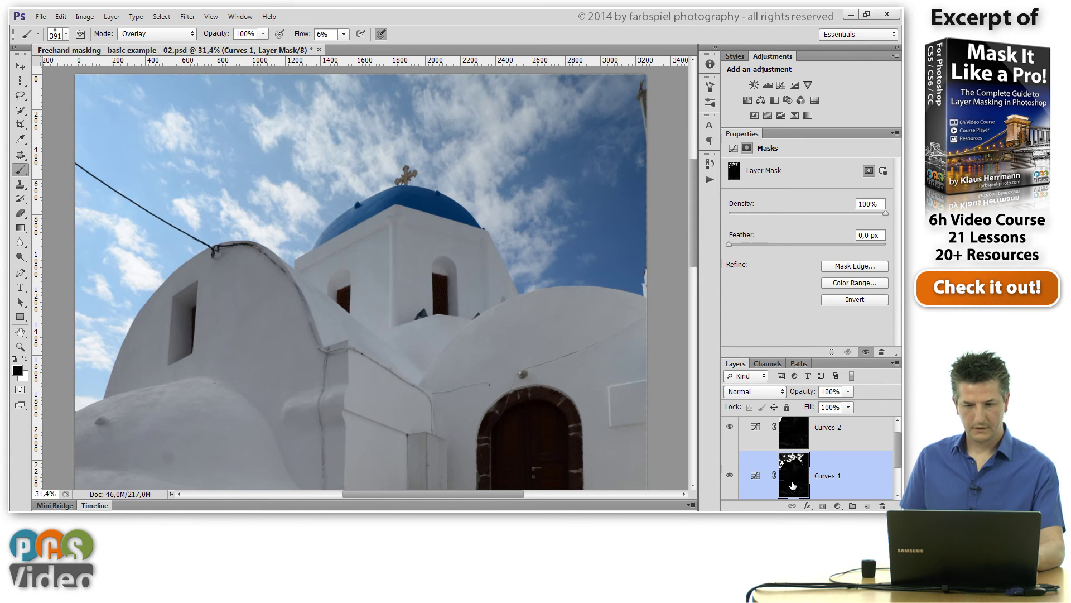
{"action": "left_click", "coordinate": [791, 485], "text": "alt"}
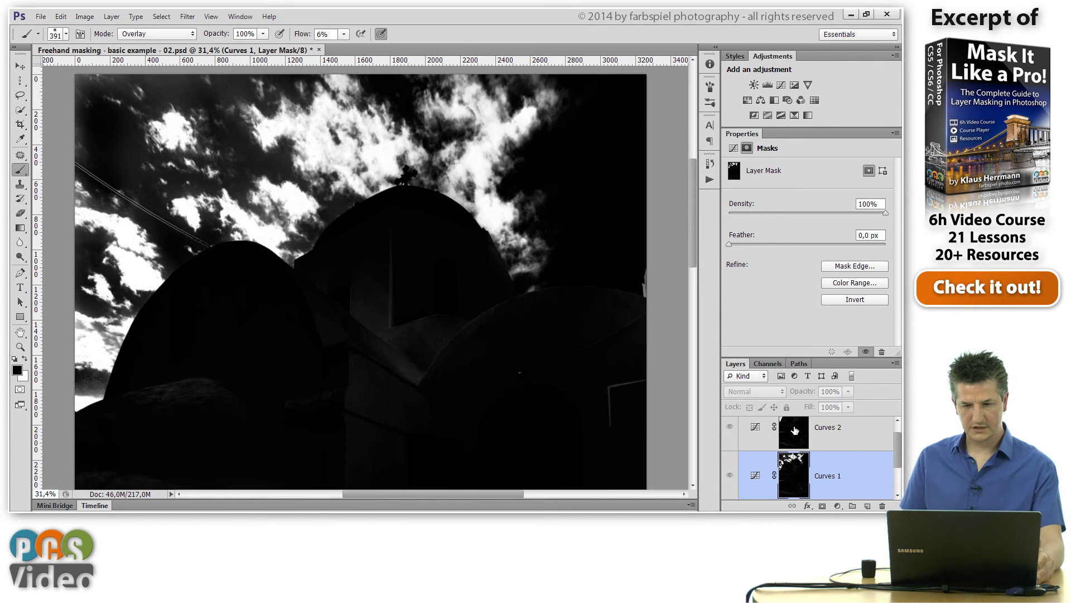
{"action": "left_click", "coordinate": [794, 429], "text": "alt"}
{"action": "left_click", "coordinate": [792, 478], "text": "alt"}
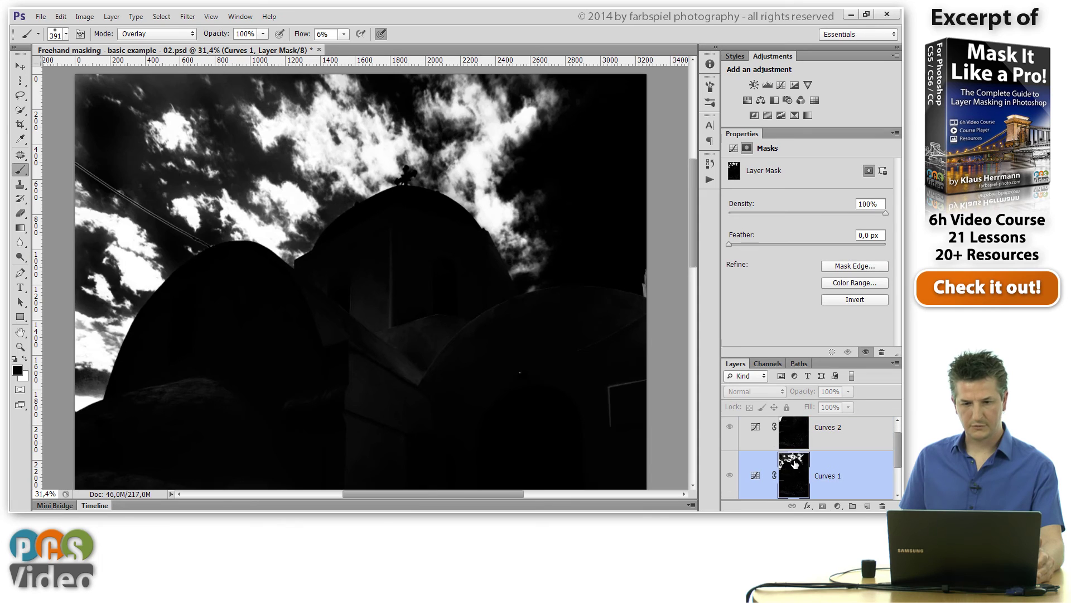
{"action": "left_click", "coordinate": [794, 444], "text": "alt"}
{"action": "left_click", "coordinate": [795, 482], "text": "alt"}
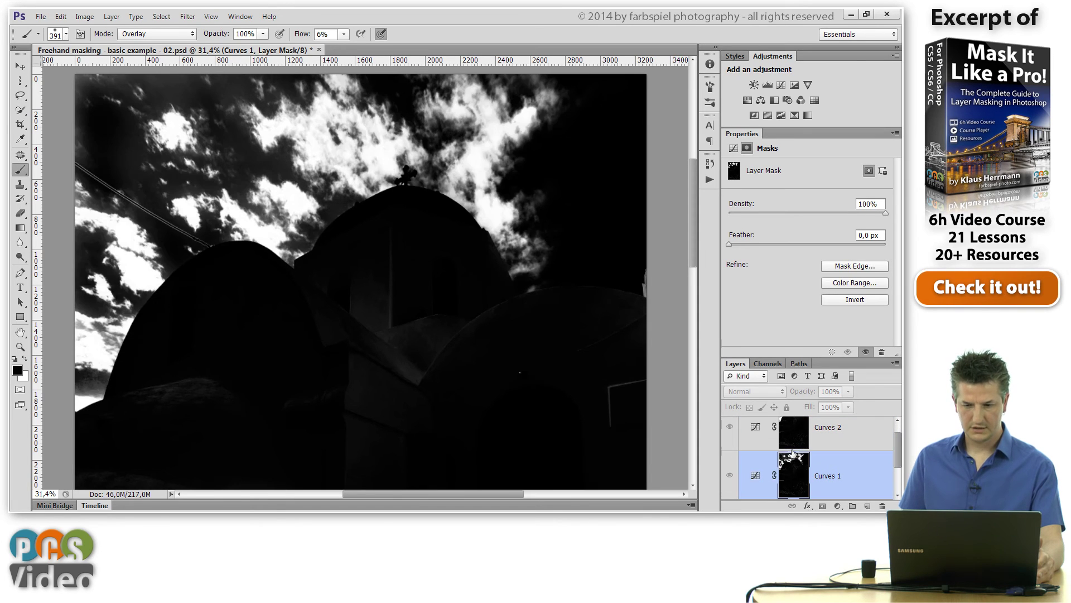
{"action": "left_click", "coordinate": [791, 443], "text": "alt"}
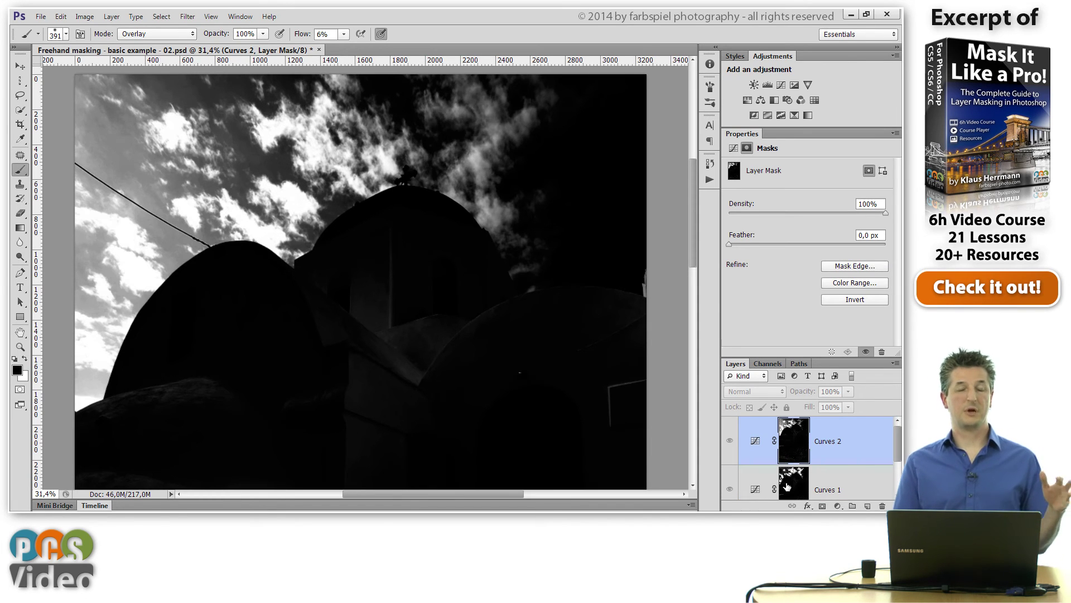